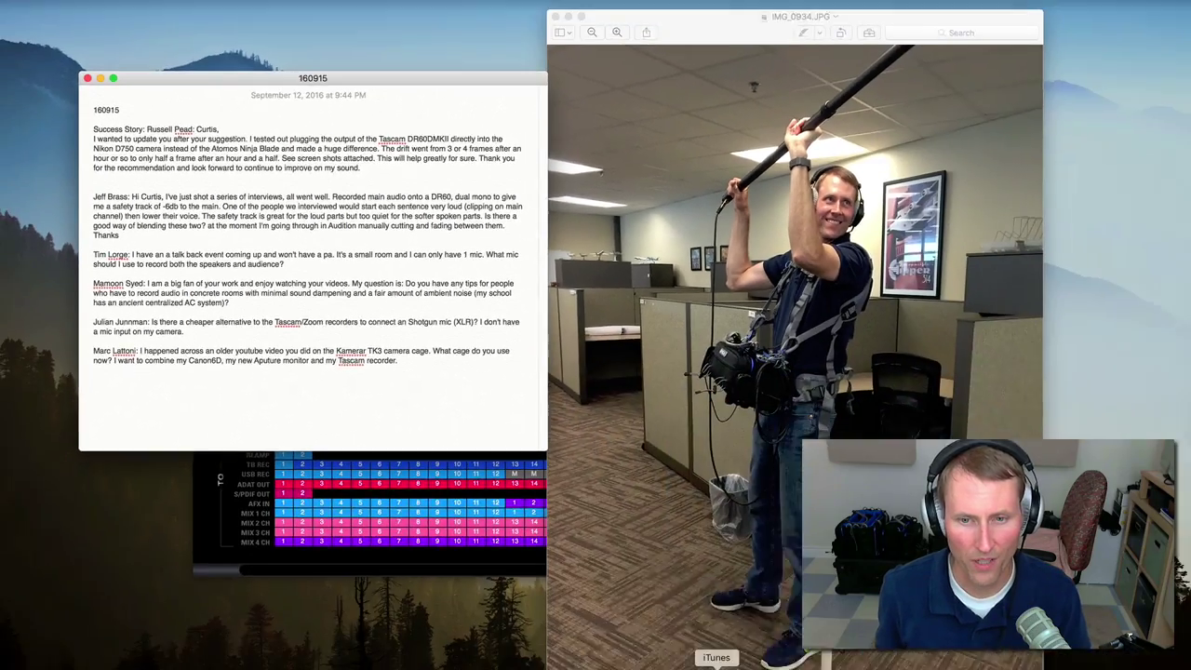
- Switch to Adobe Audition and place the playhead near the start of the 02 Recorders_3 waveform
{"action": "left_click", "coordinate": [697, 638]}
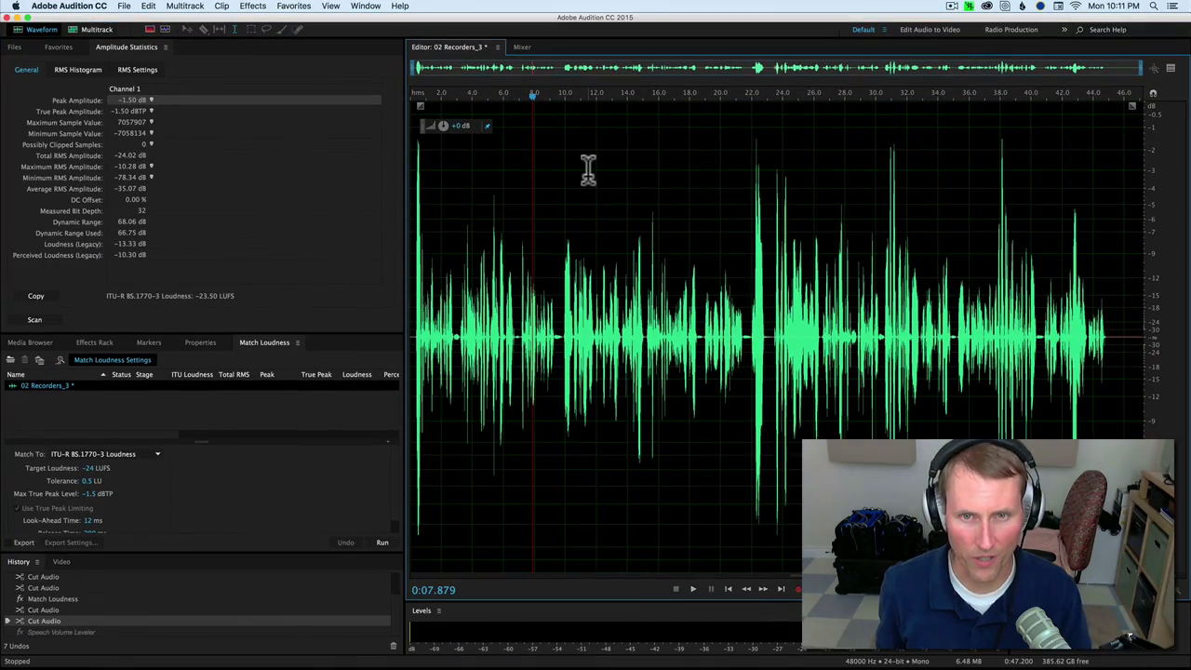
{"action": "left_click", "coordinate": [414, 150]}
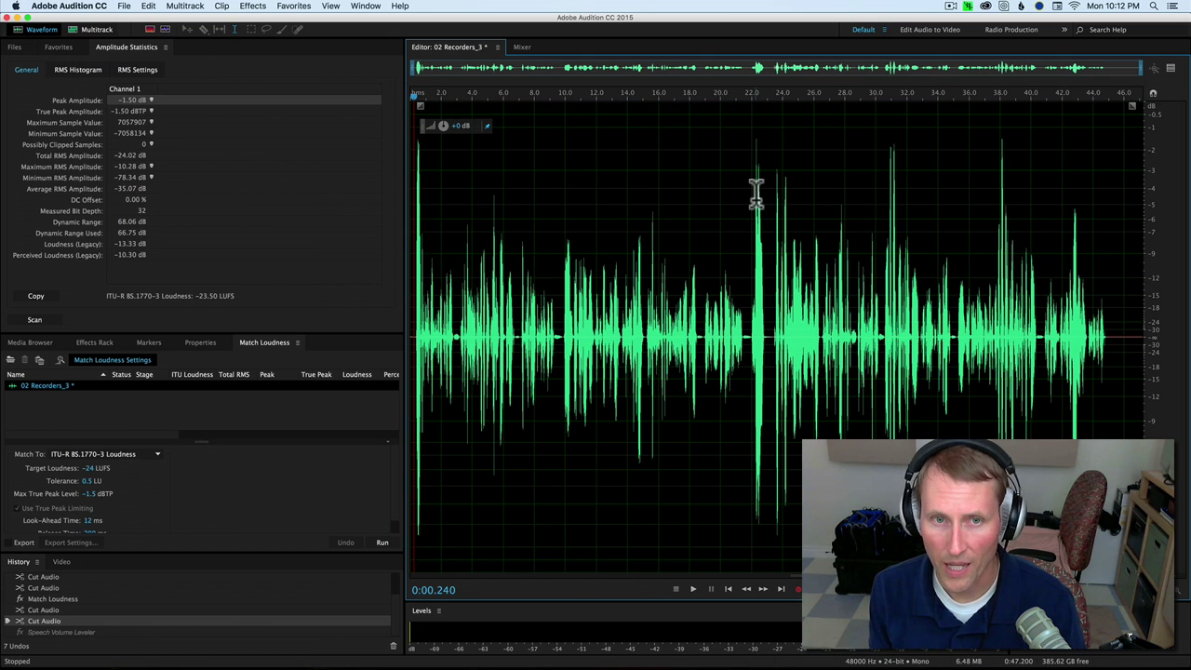
{"action": "left_click", "coordinate": [247, 8]}
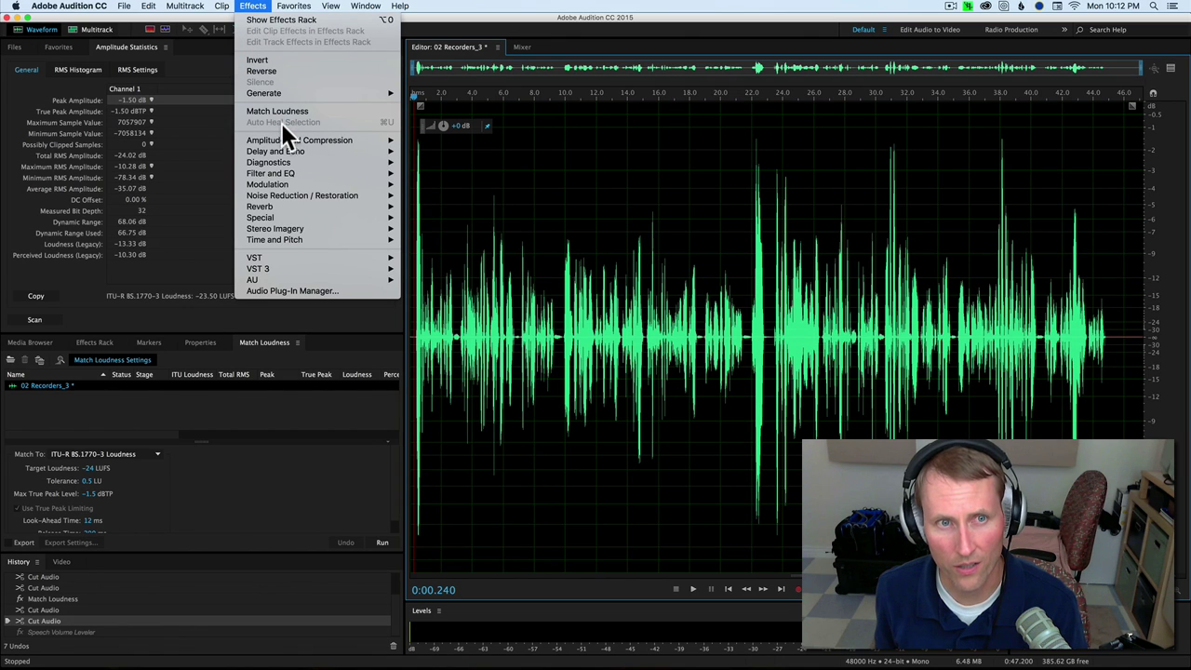
{"action": "mouse_move", "coordinate": [361, 160]}
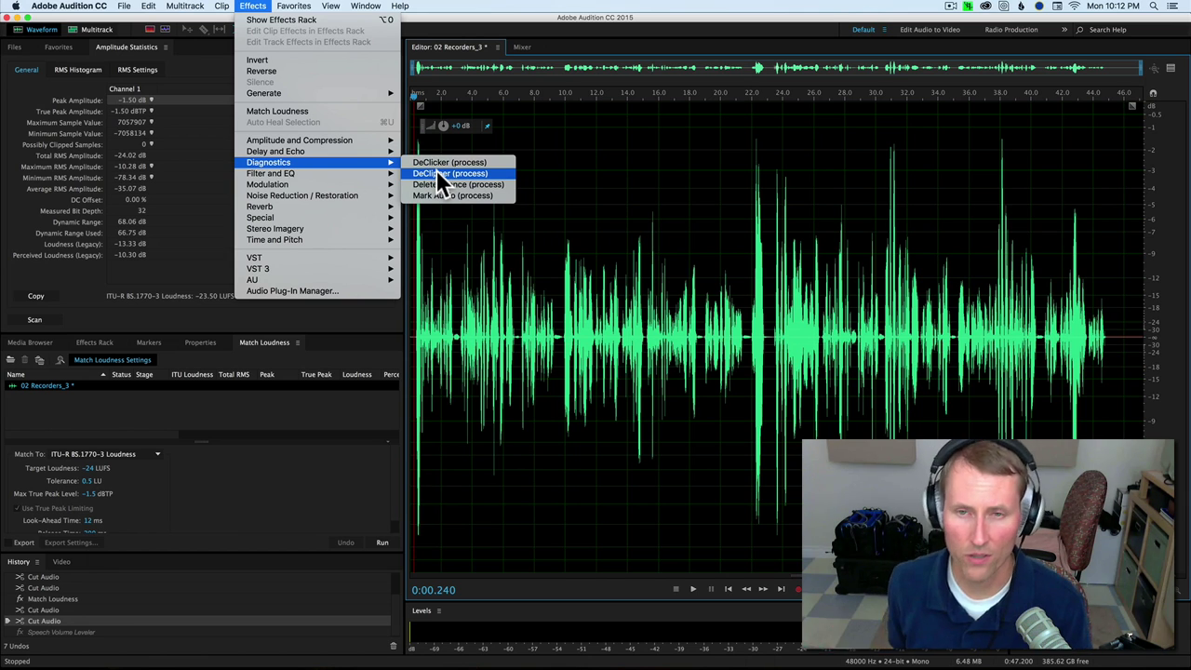
{"action": "left_click", "coordinate": [717, 192]}
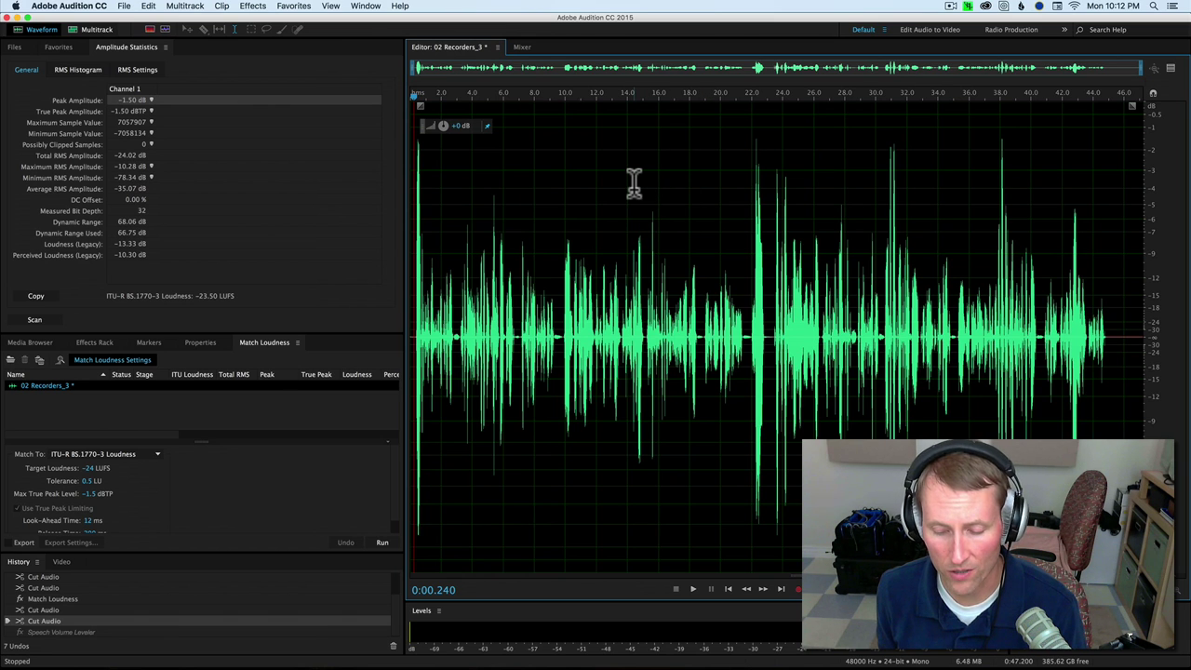
- Open the Speech Volume Leveler effect for the waveform and load its (Default) preset
{"action": "left_click", "coordinate": [260, 7]}
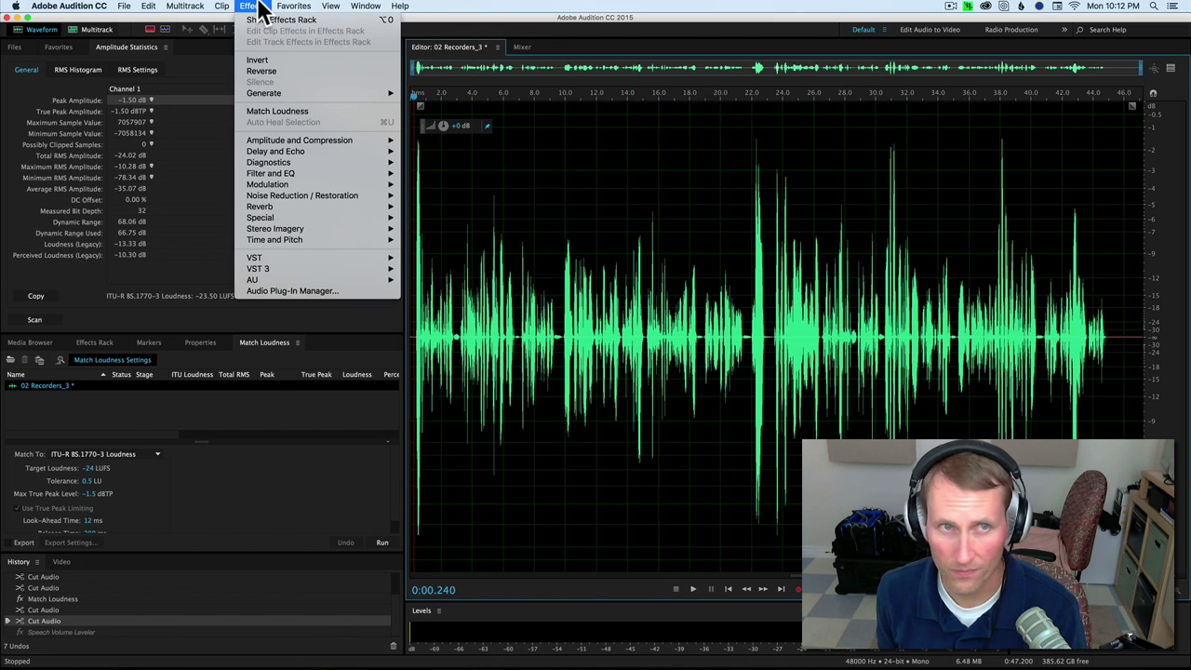
{"action": "mouse_move", "coordinate": [293, 138]}
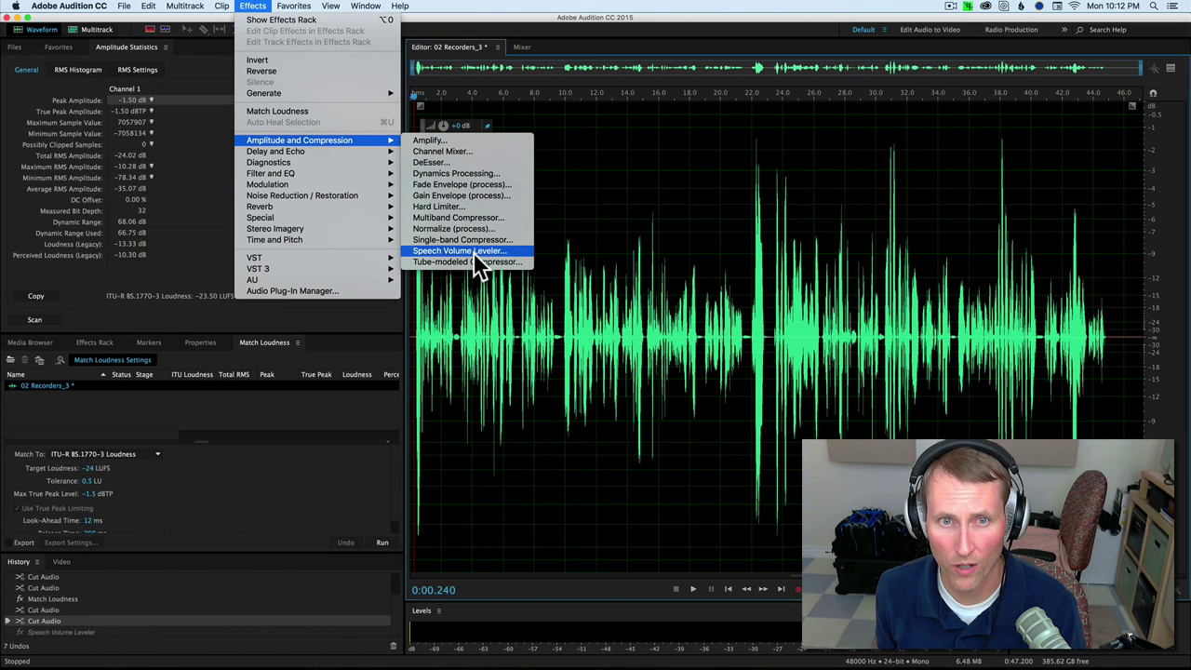
{"action": "left_click", "coordinate": [474, 253]}
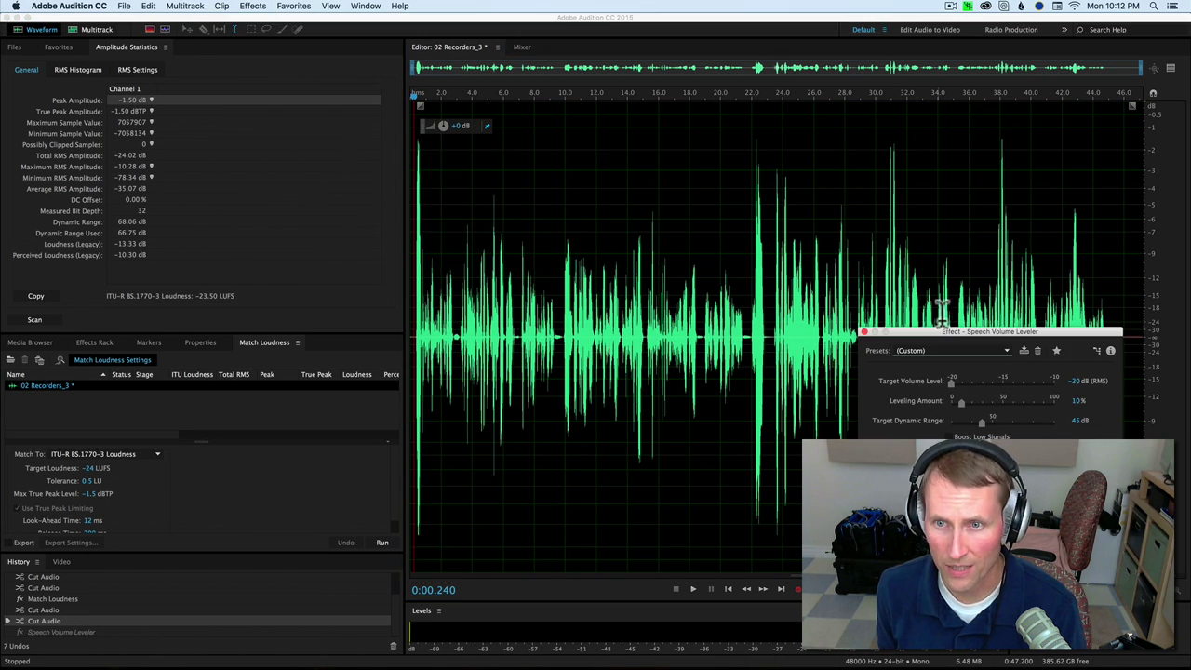
{"action": "left_click_drag", "start_coordinate": [974, 326], "coordinate": [771, 211]}
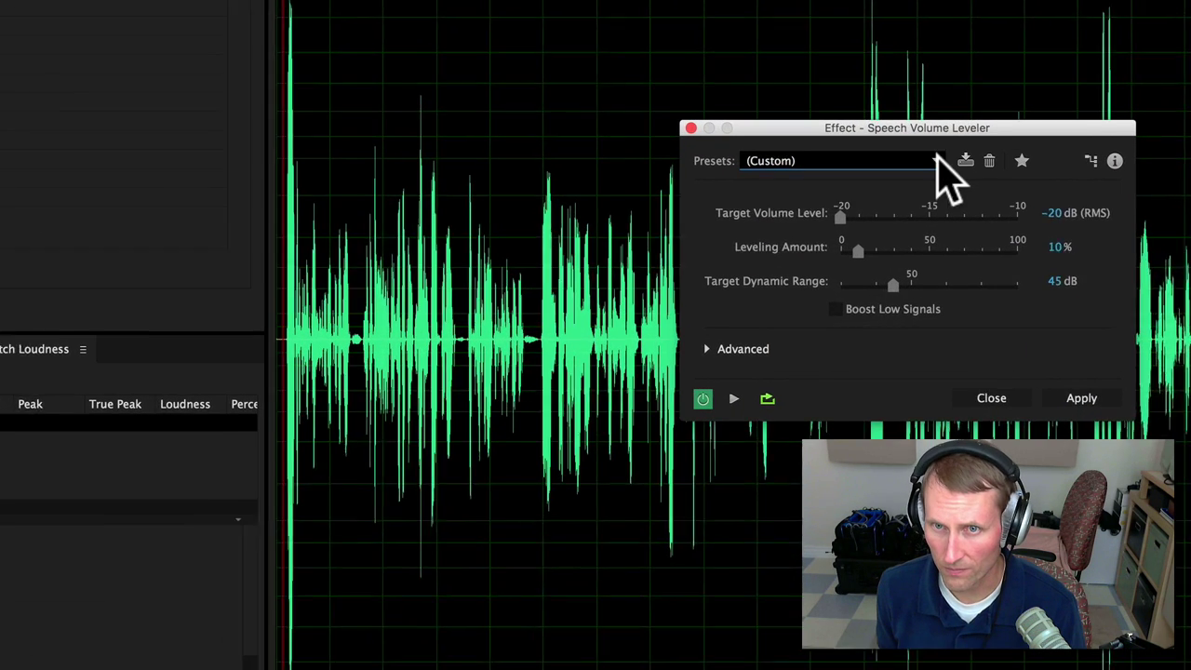
{"action": "left_click", "coordinate": [761, 233]}
{"action": "left_click", "coordinate": [828, 169]}
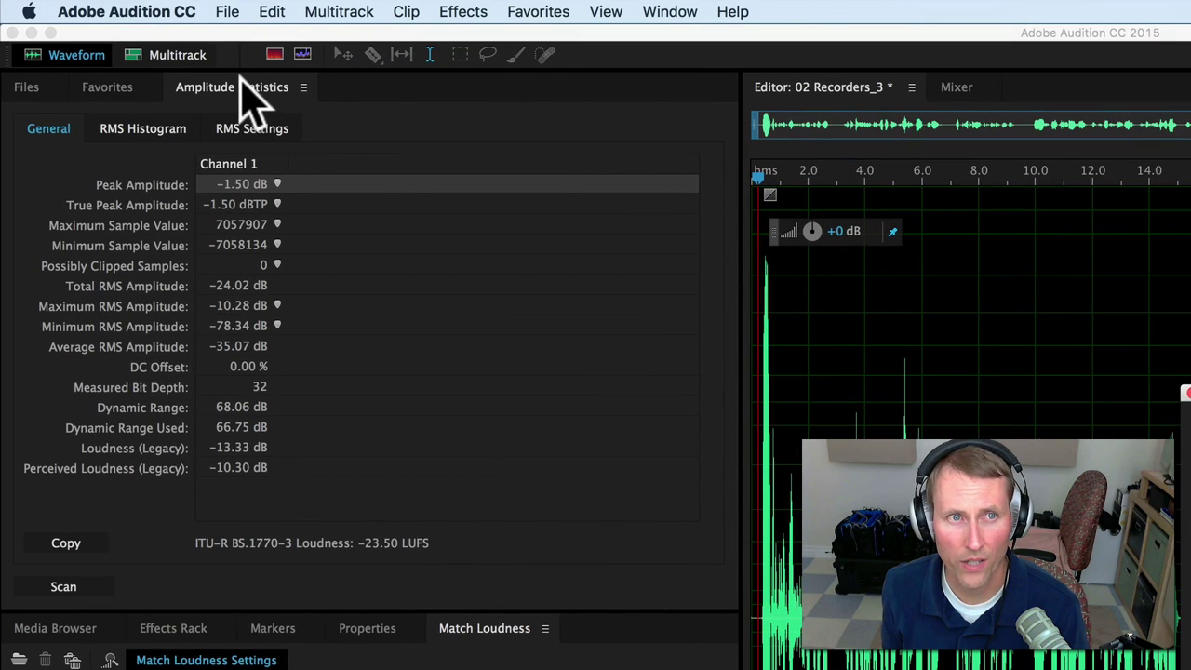
- Examine the recording's Amplitude Statistics and locate that view among the available windows
{"action": "left_click", "coordinate": [244, 101]}
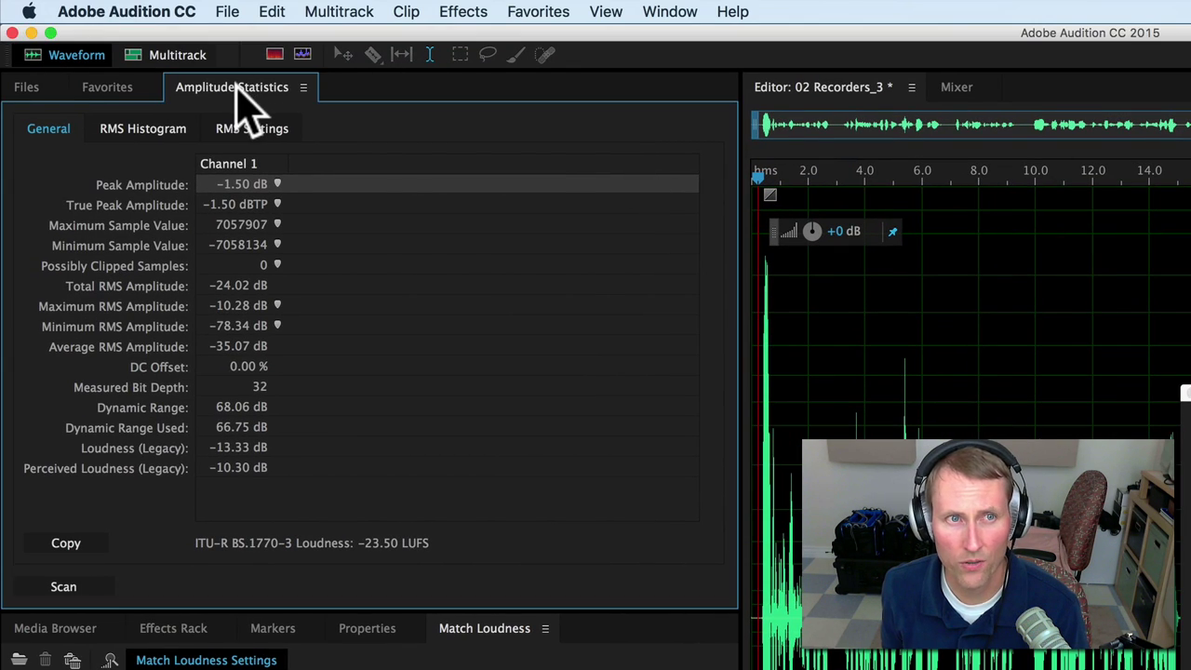
{"action": "left_click", "coordinate": [670, 13]}
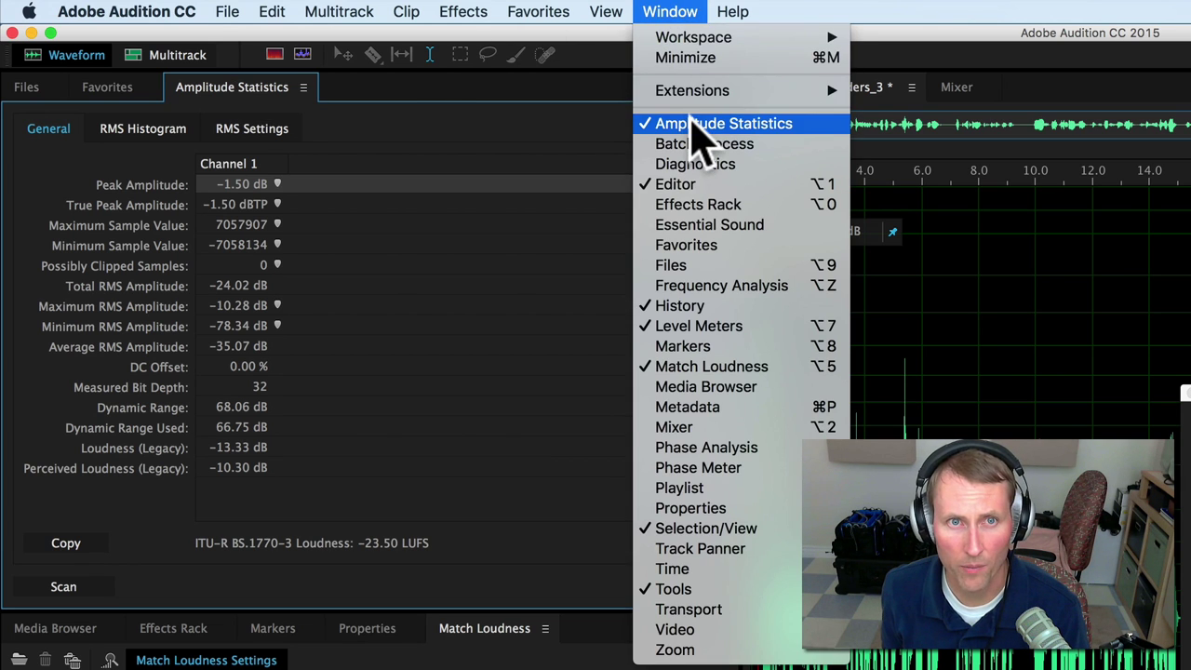
{"action": "left_click", "coordinate": [663, 17]}
- Set the Speech Volume Leveler's Target Volume Level to -20 dB and its Leveling Amount to 10%
{"action": "key", "text": "super+a"}
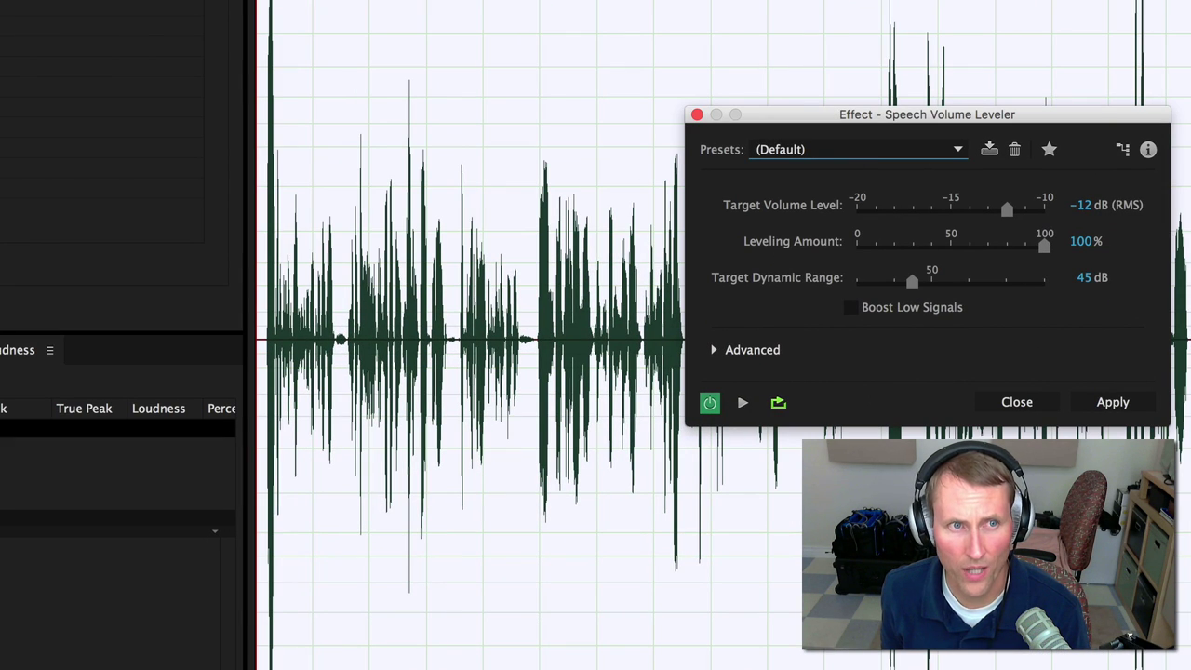
{"action": "left_click_drag", "start_coordinate": [831, 114], "coordinate": [756, 98]}
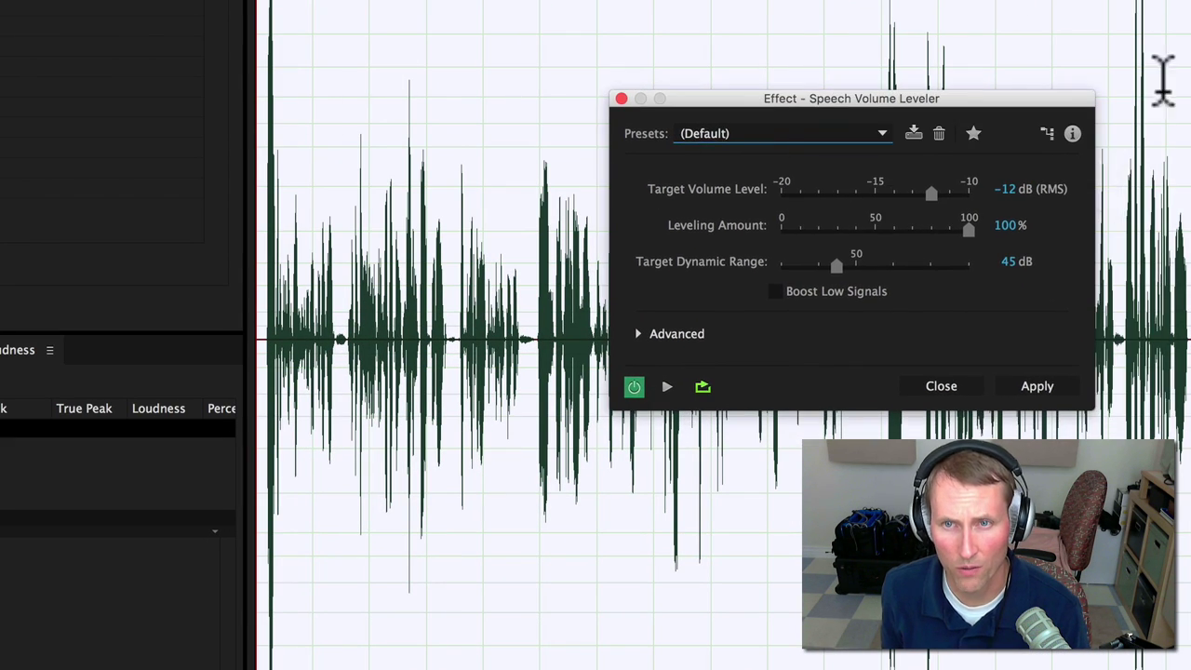
{"action": "left_click", "coordinate": [1098, 21]}
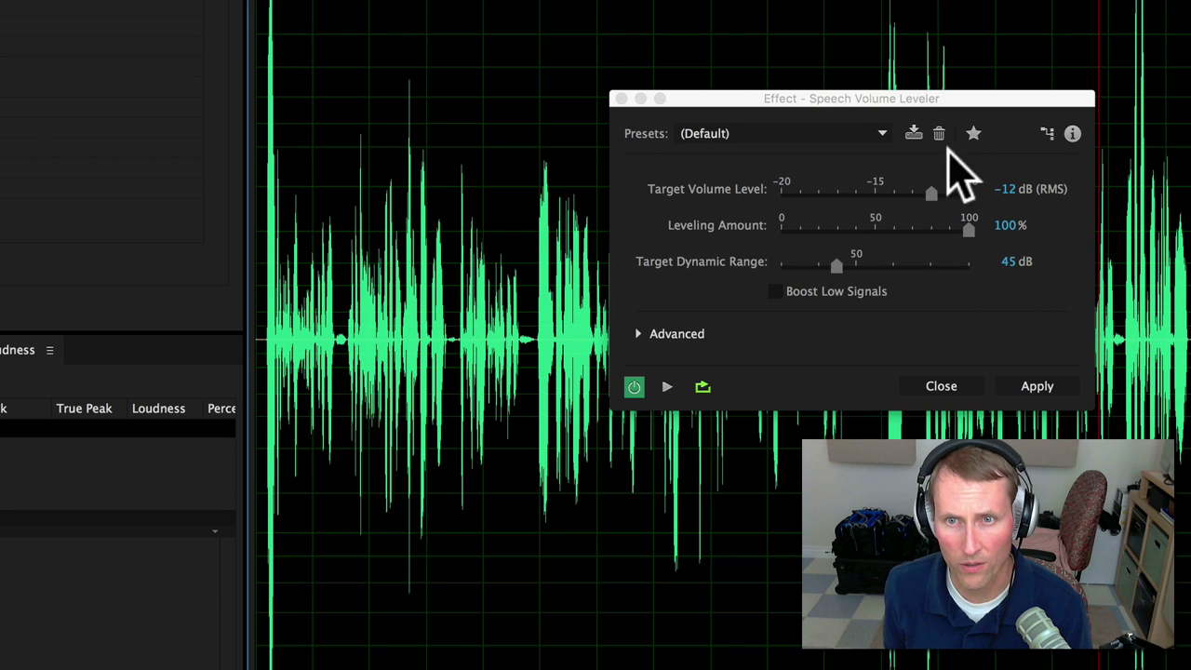
{"action": "left_click_drag", "start_coordinate": [930, 192], "coordinate": [761, 199]}
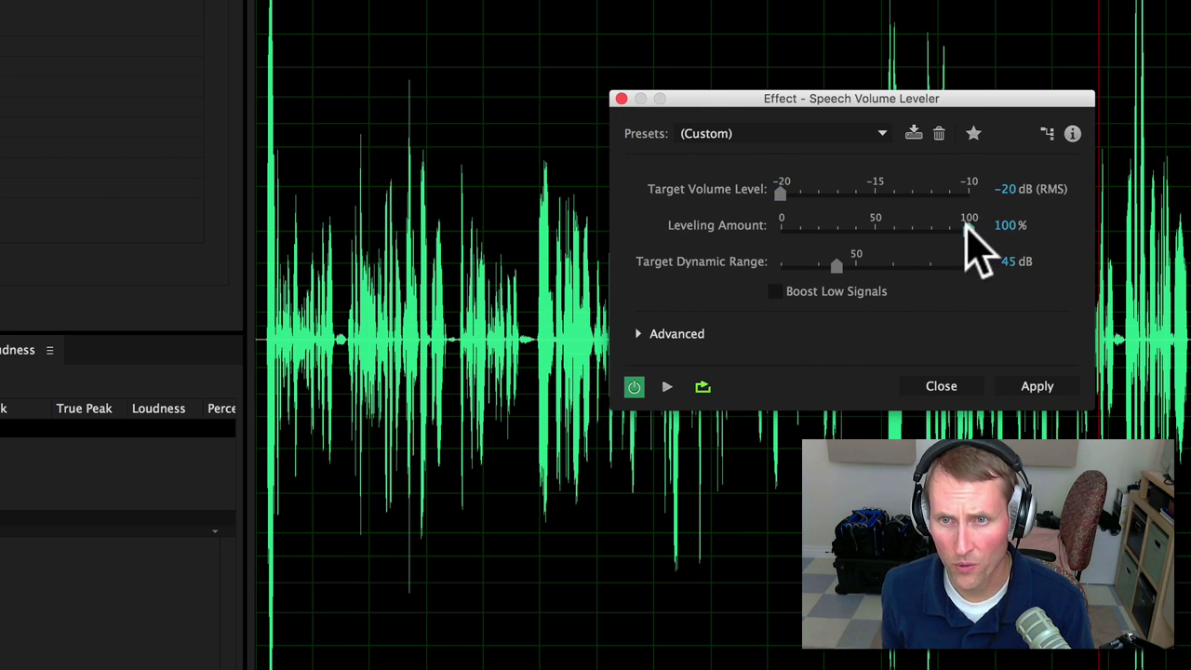
{"action": "left_click_drag", "start_coordinate": [967, 226], "coordinate": [797, 226]}
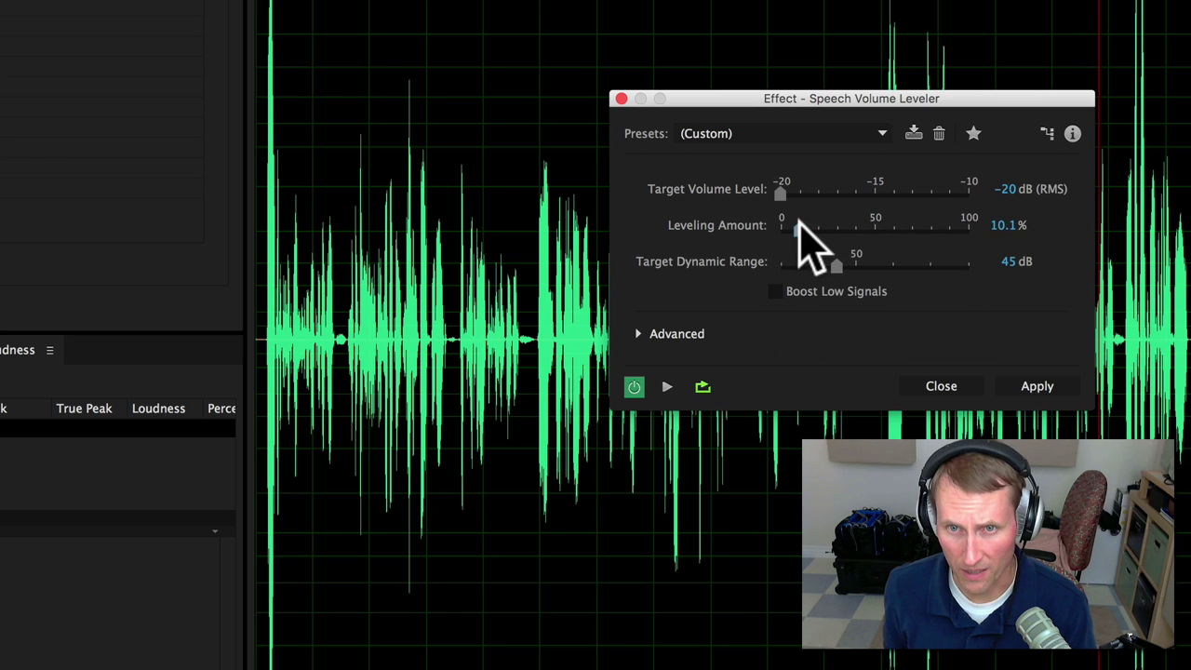
{"action": "left_click", "coordinate": [1002, 225]}
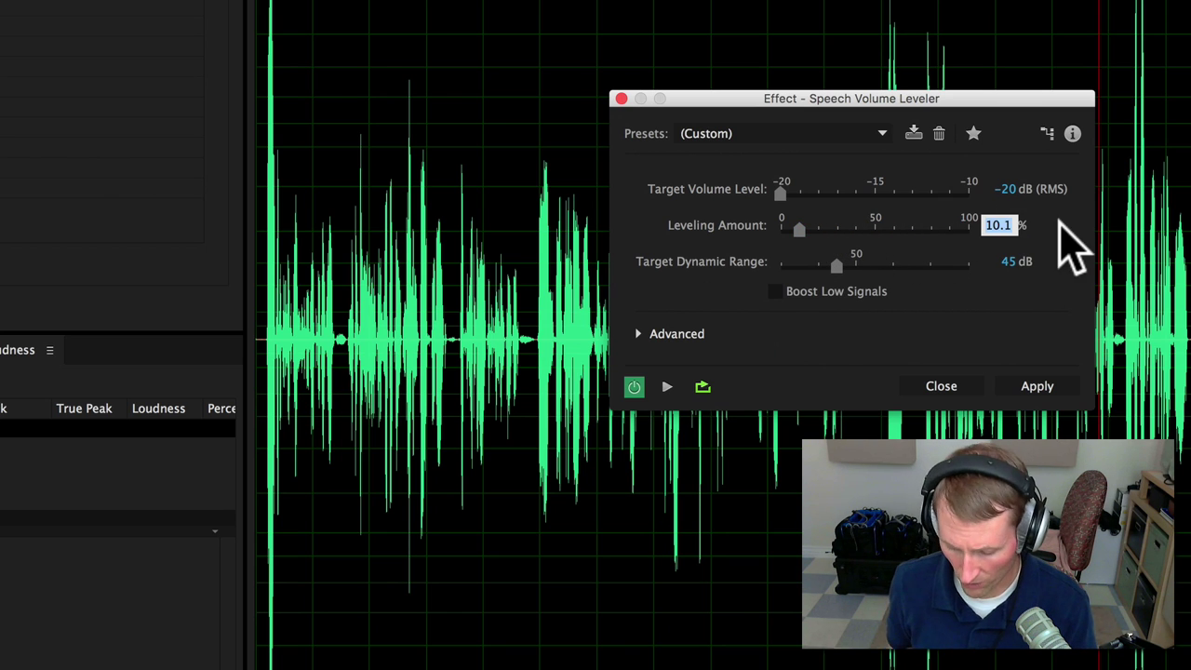
{"action": "type", "text": "10"}
{"action": "key", "text": "Return"}
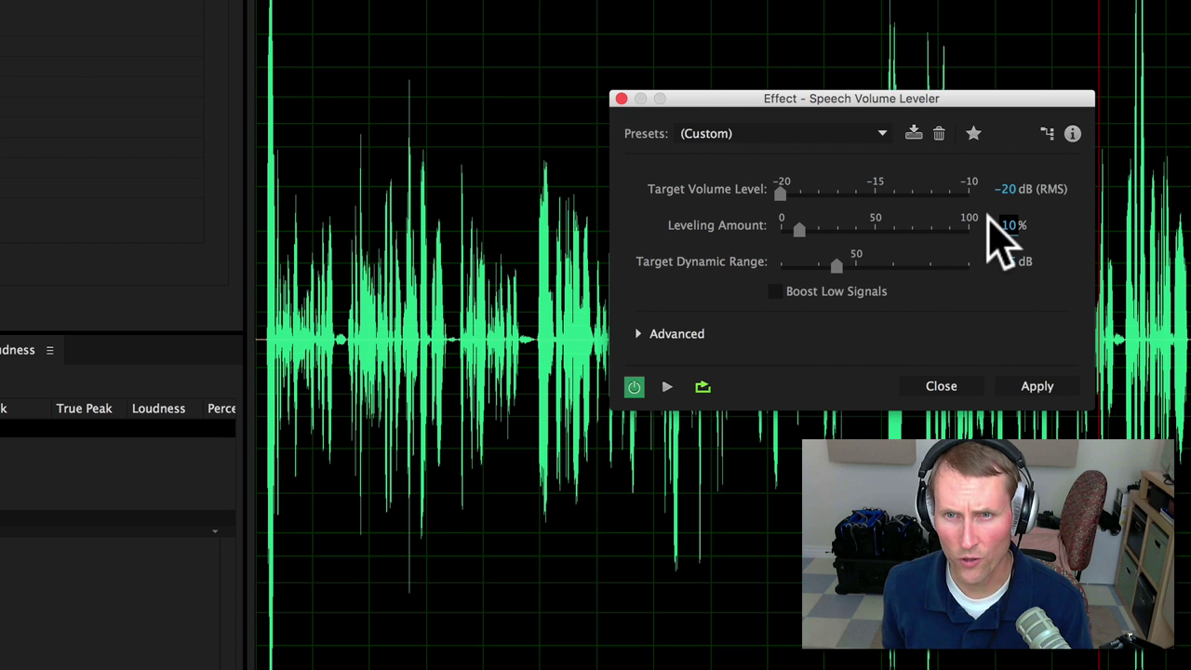
- Apply the Speech Volume Leveler to the whole recording and place the playhead near its start
{"action": "left_click_drag", "start_coordinate": [728, 93], "coordinate": [930, 85]}
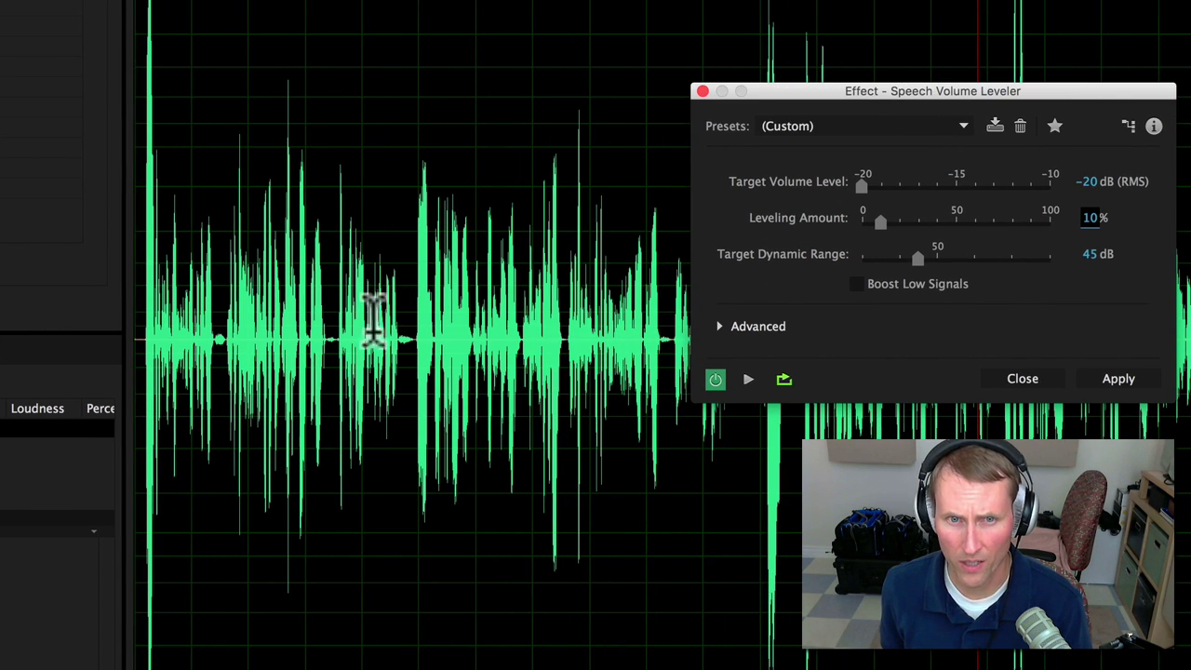
{"action": "left_click", "coordinate": [220, 332]}
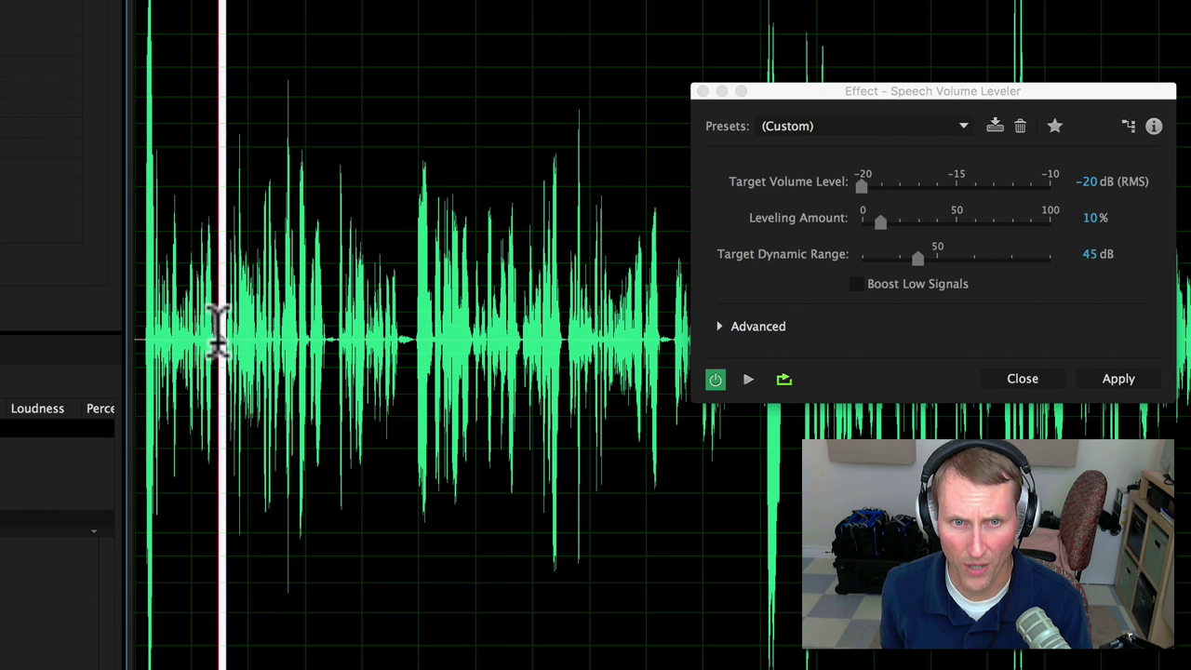
{"action": "left_click", "coordinate": [201, 321]}
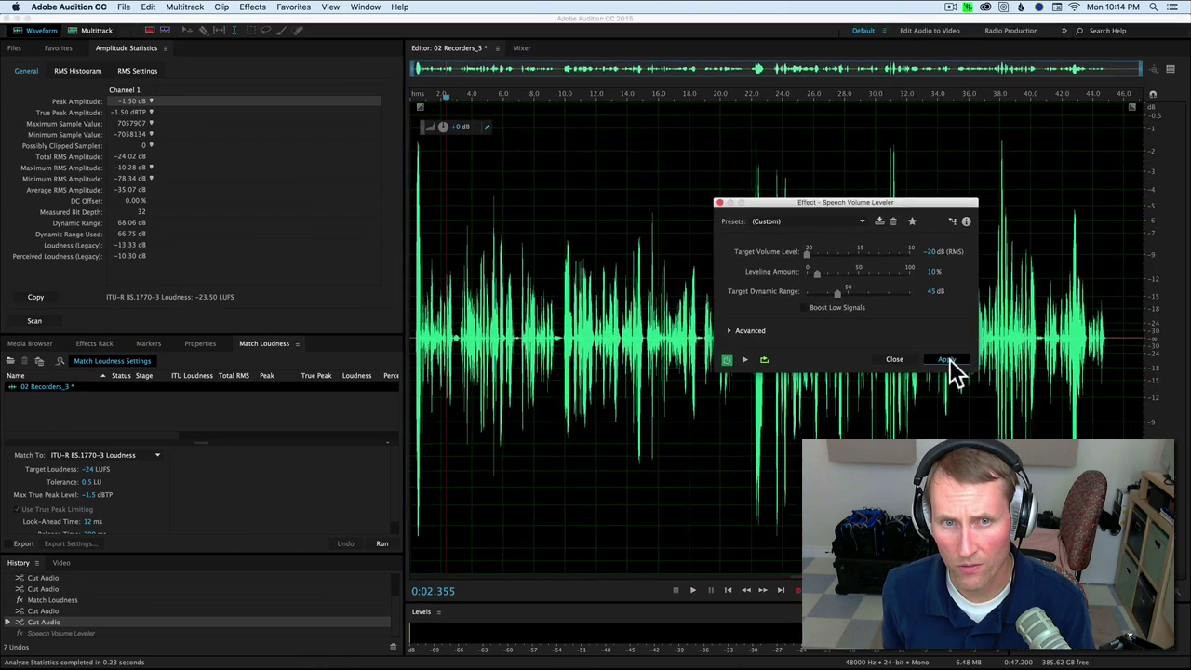
{"action": "left_click", "coordinate": [1118, 379]}
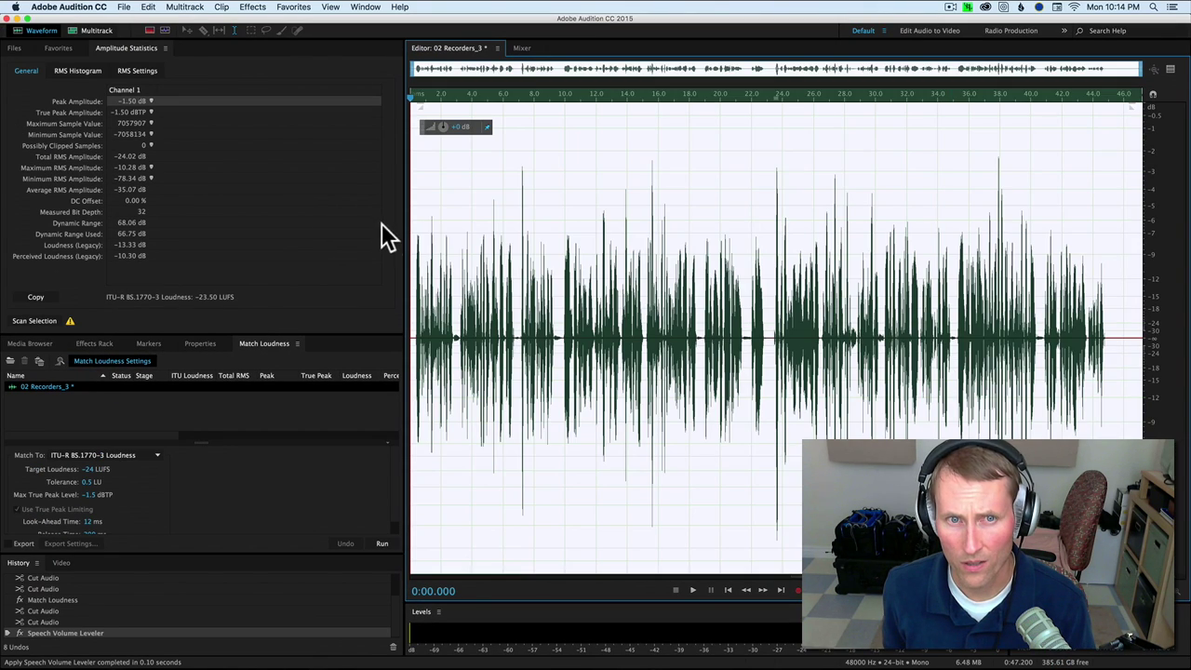
{"action": "left_click", "coordinate": [417, 205]}
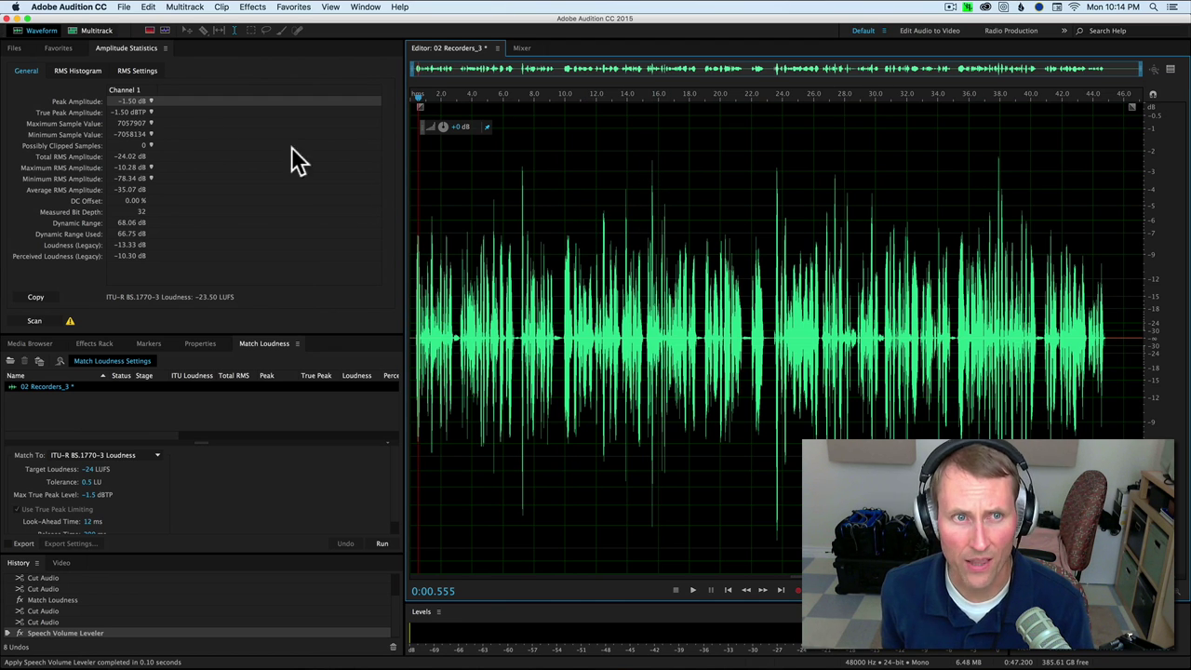
- Show the open files and review the Match Loudness settings for 02 Recorders_3, including the Target Loudness
{"action": "left_click", "coordinate": [14, 48]}
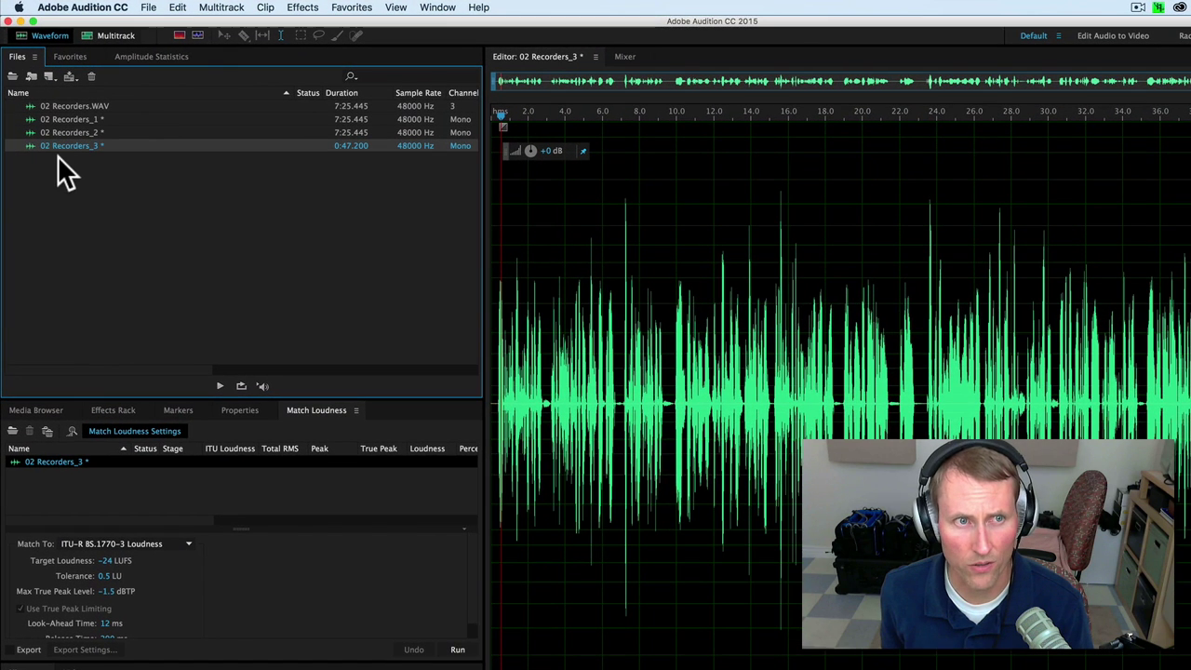
{"action": "left_click", "coordinate": [65, 420]}
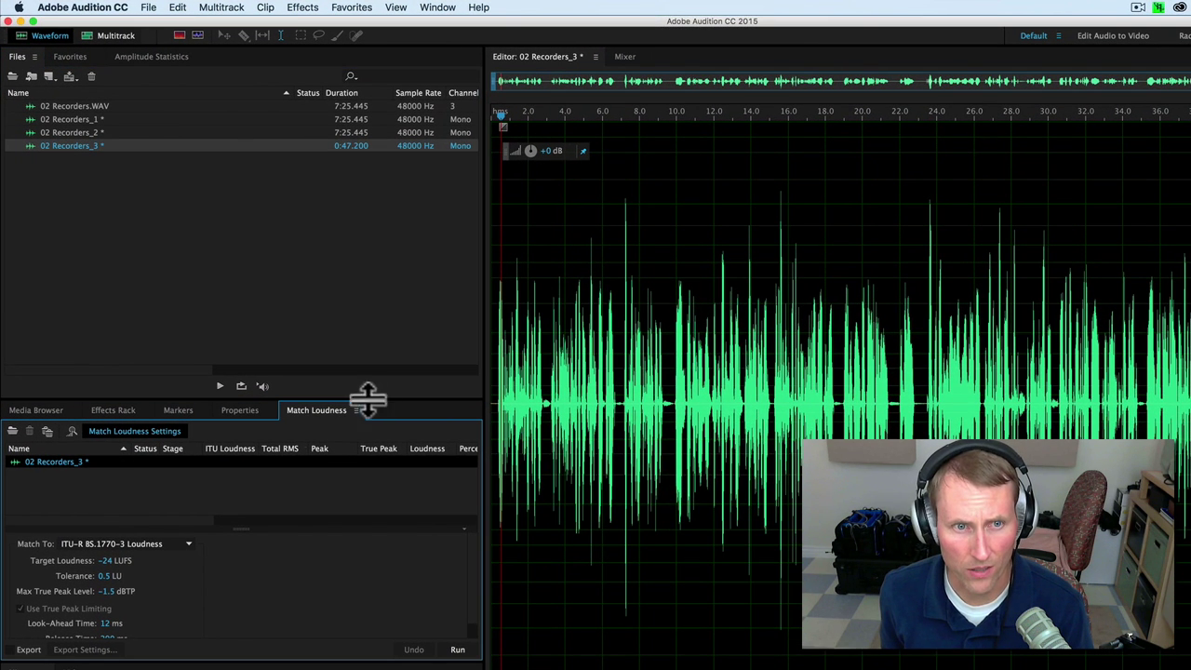
{"action": "left_click", "coordinate": [437, 7]}
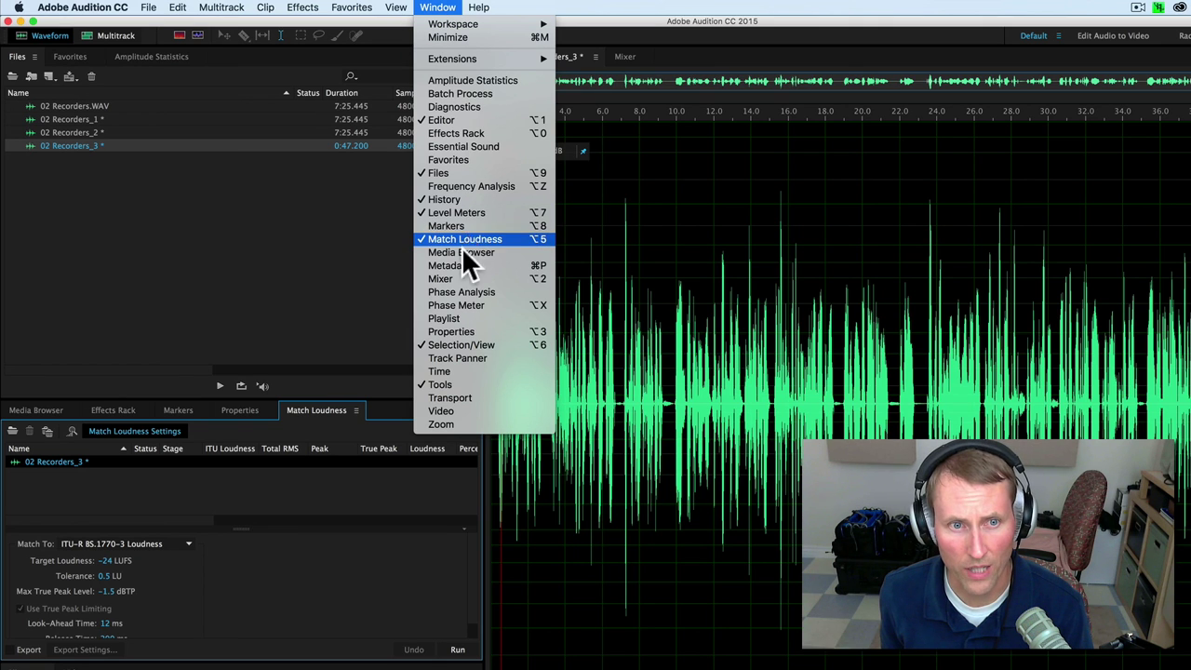
{"action": "left_click", "coordinate": [335, 409]}
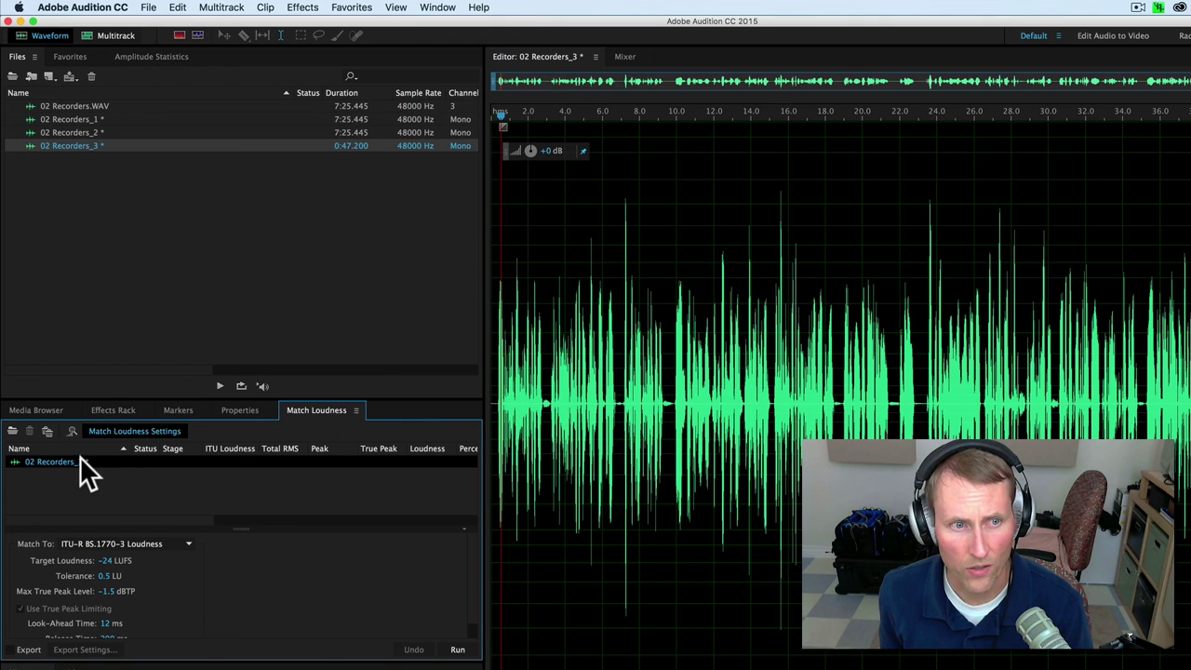
{"action": "left_click", "coordinate": [107, 560]}
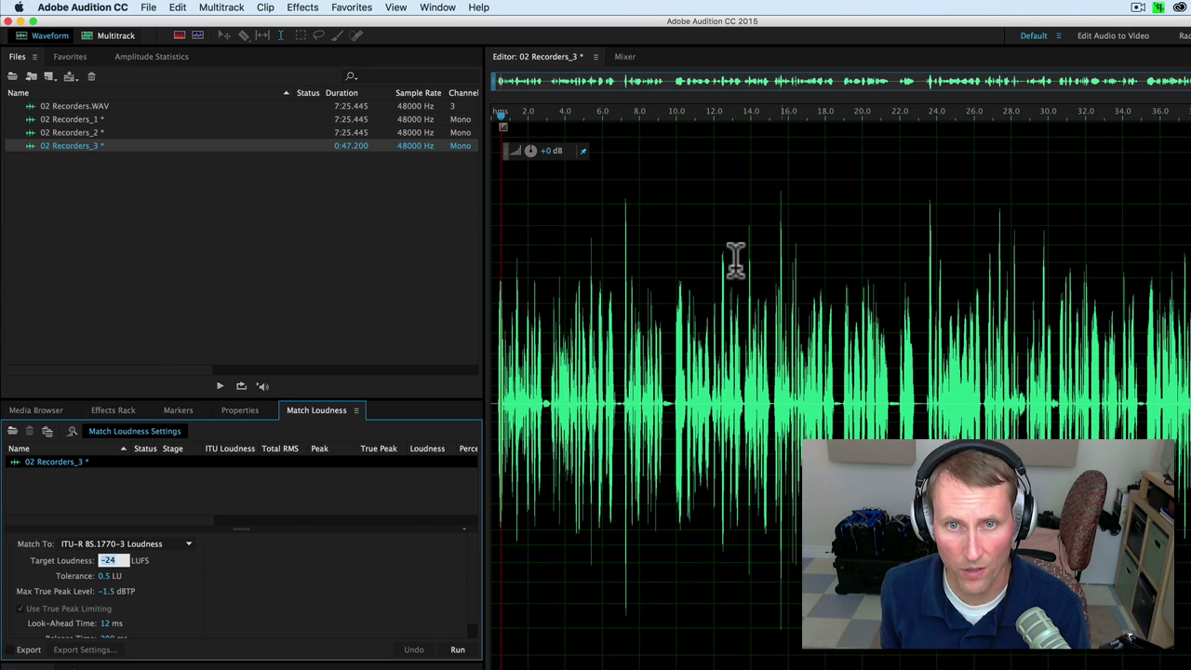
{"action": "left_click", "coordinate": [274, 580]}
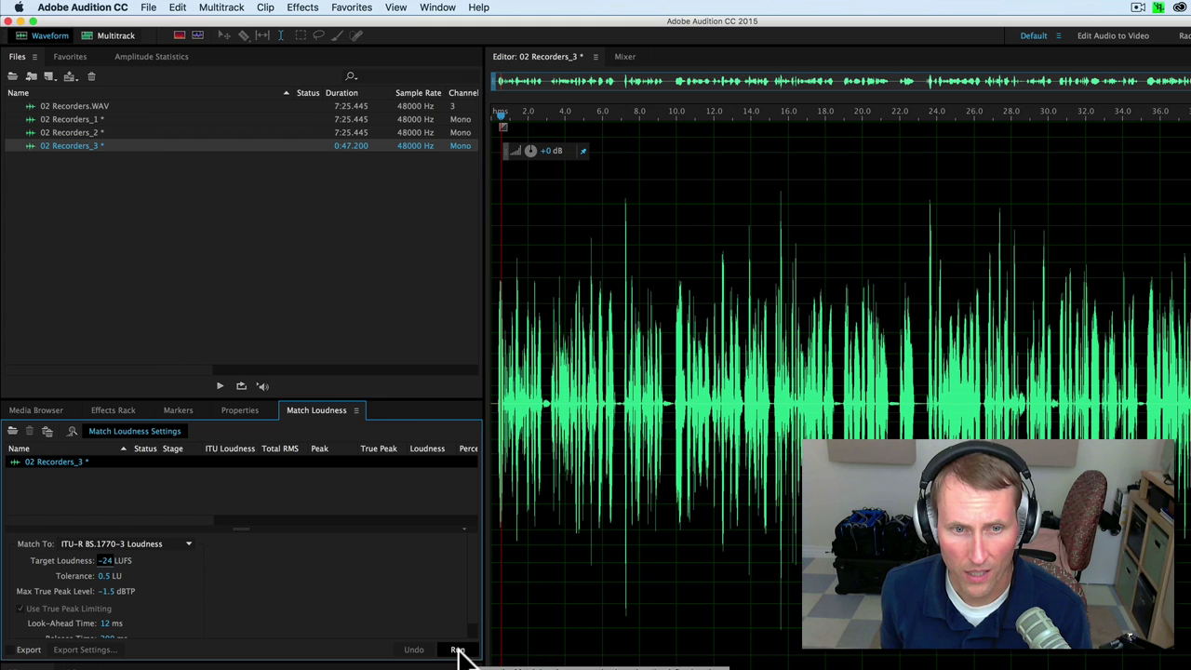
{"action": "left_click", "coordinate": [888, 190]}
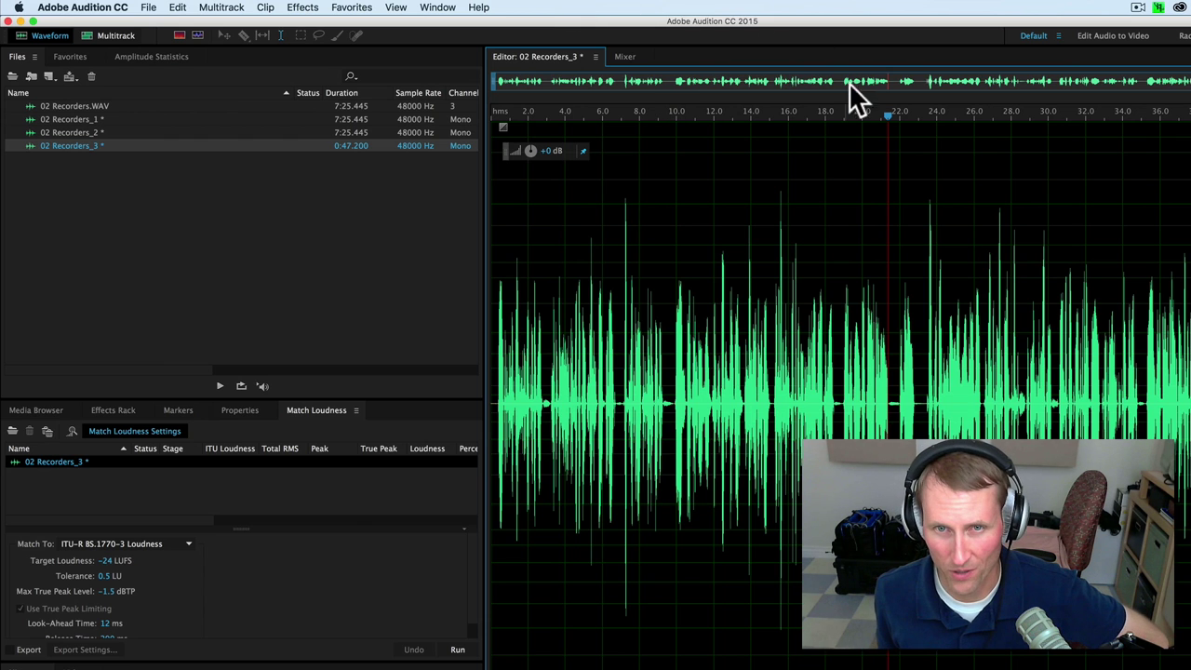
{"action": "left_click", "coordinate": [858, 184]}
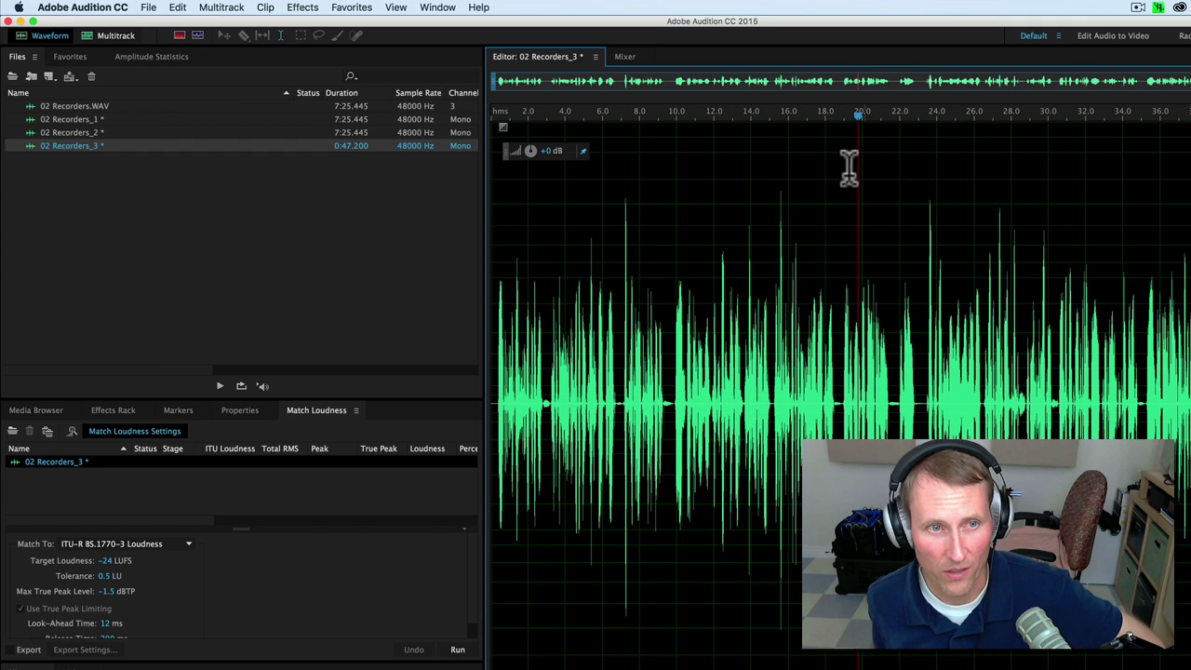
{"action": "left_click", "coordinate": [493, 190]}
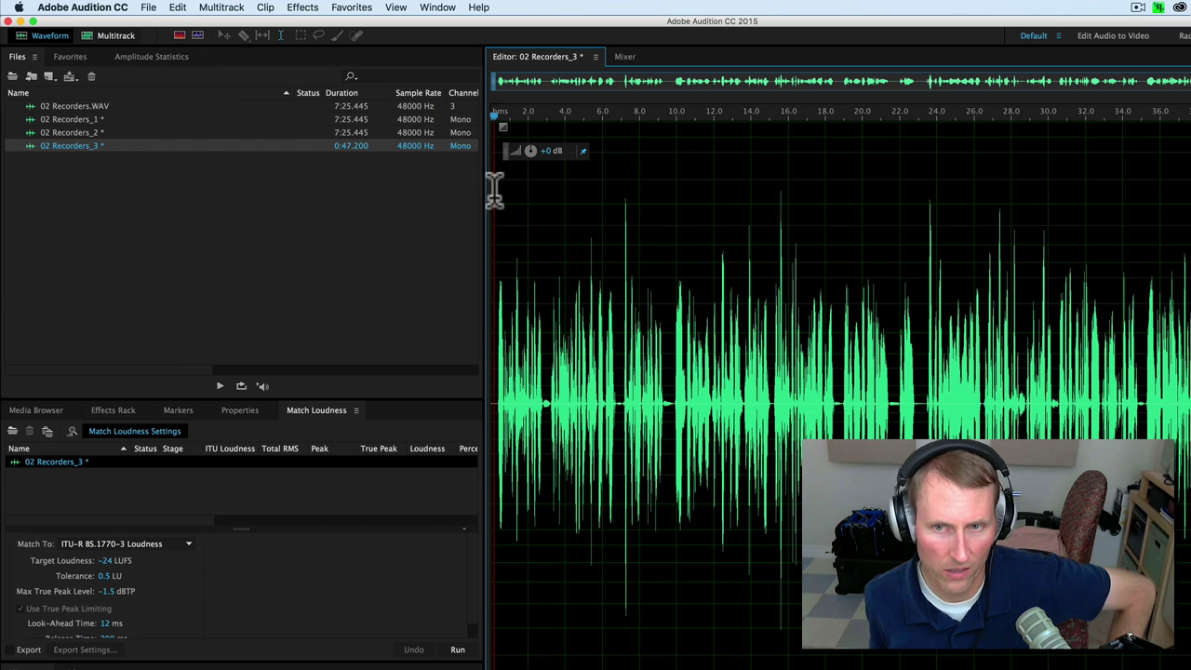
{"action": "left_click", "coordinate": [616, 200]}
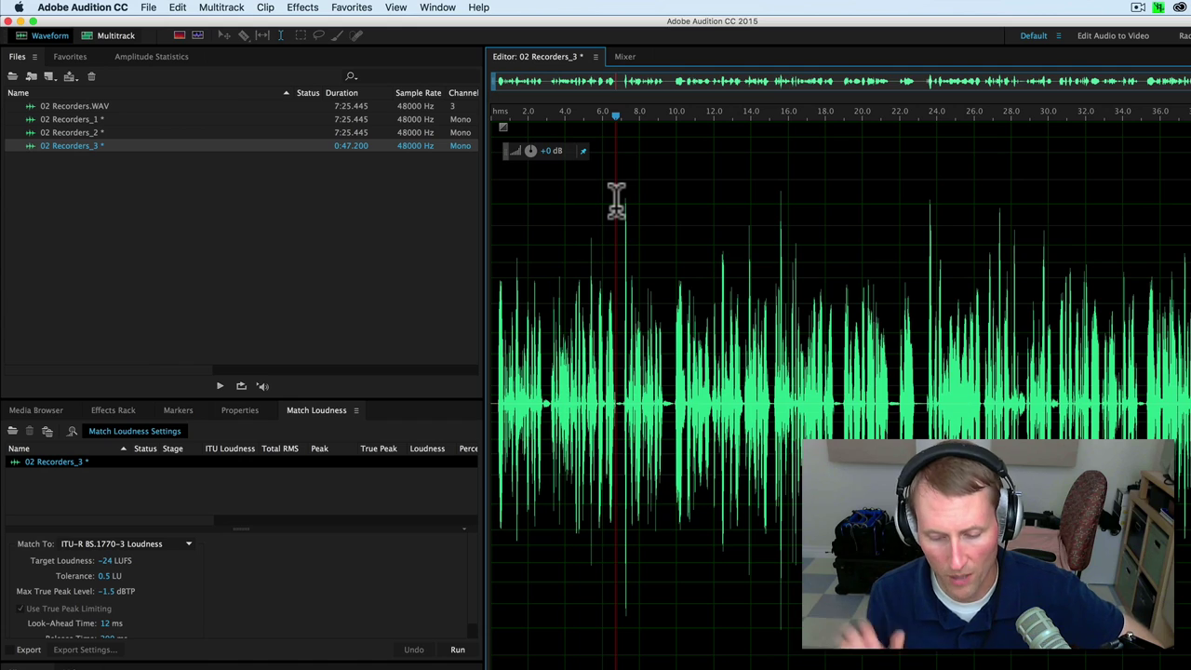
- Return to the 160915 note and highlight the question about miking a talk back event with one mic and no pa
{"action": "left_click", "coordinate": [639, 199]}
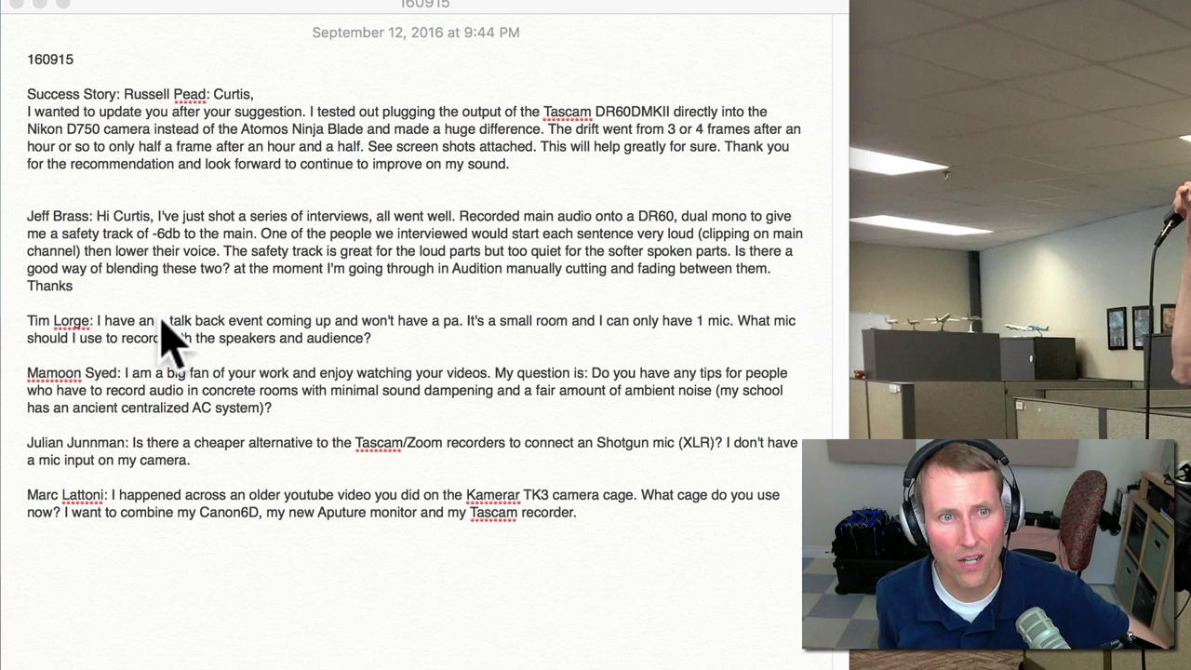
{"action": "left_click", "coordinate": [447, 321]}
{"action": "left_click_drag", "start_coordinate": [445, 320], "coordinate": [463, 336]}
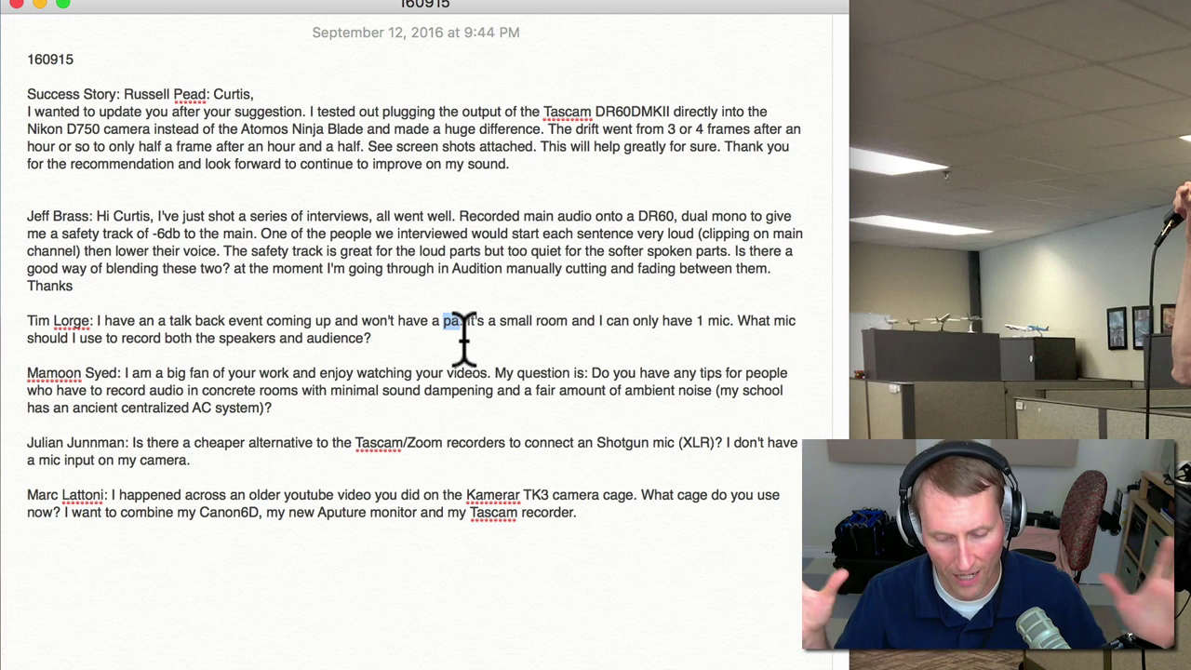
{"action": "left_click", "coordinate": [534, 335]}
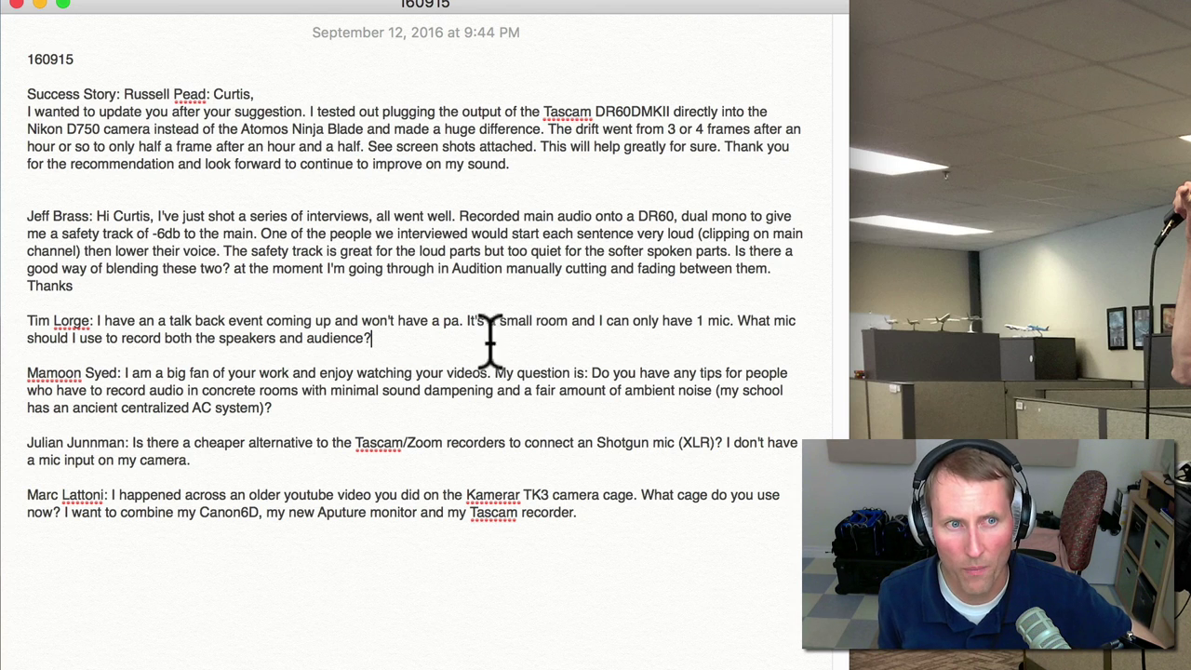
{"action": "left_click_drag", "start_coordinate": [425, 345], "coordinate": [21, 322]}
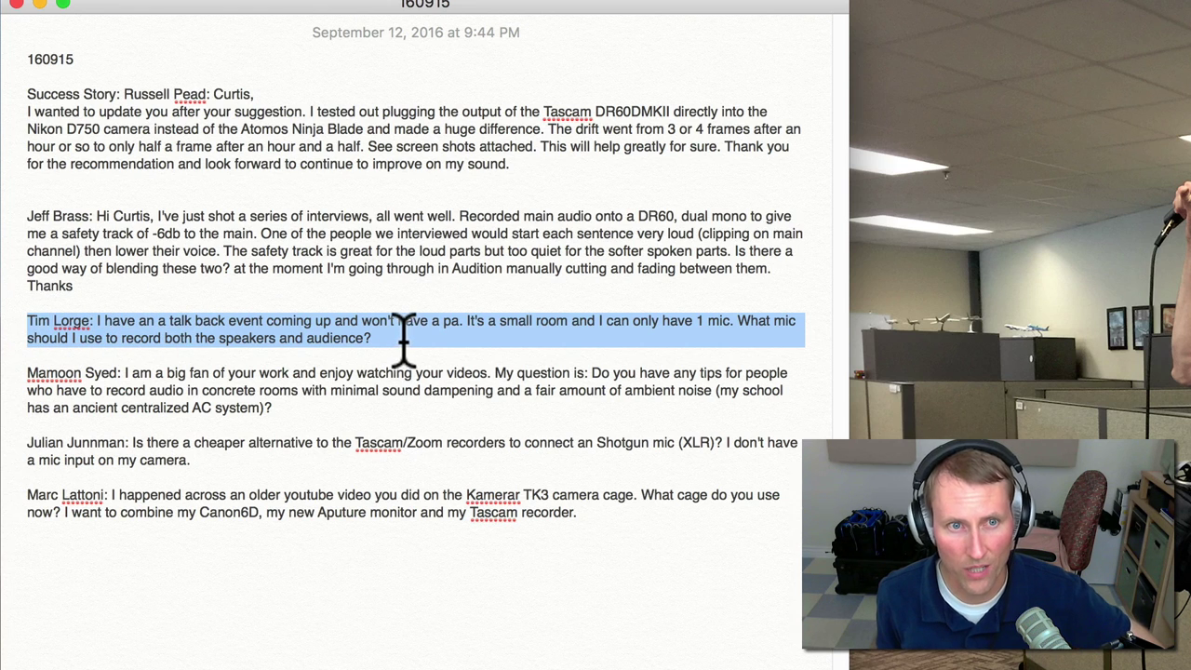
{"action": "left_click", "coordinate": [403, 337]}
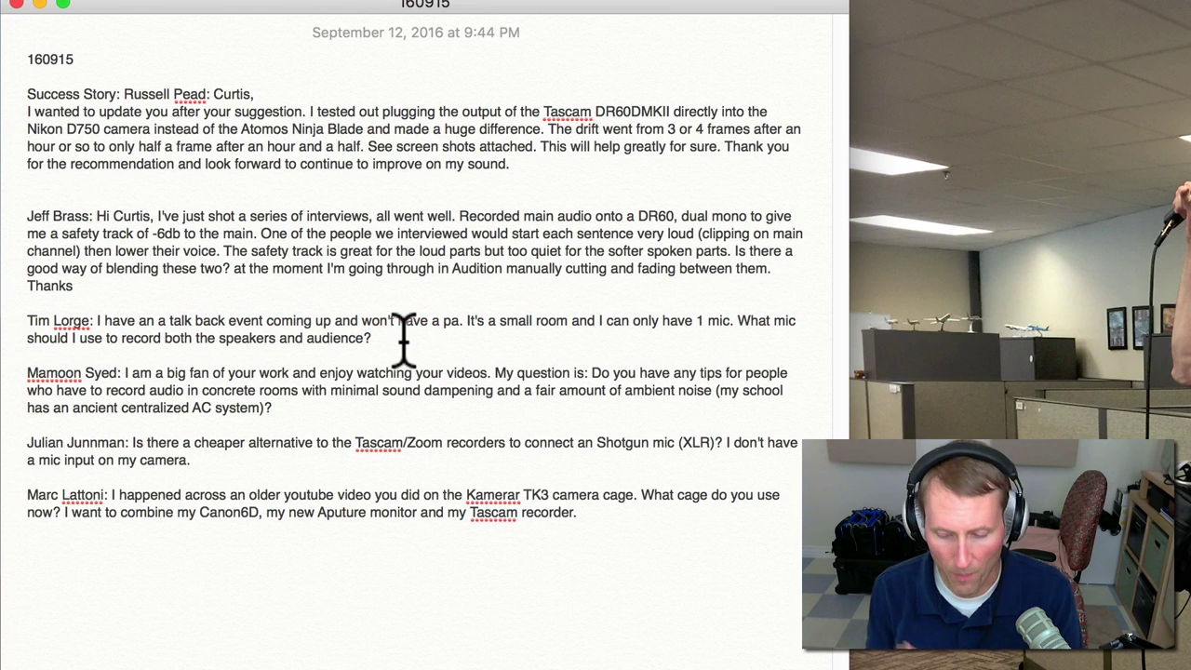